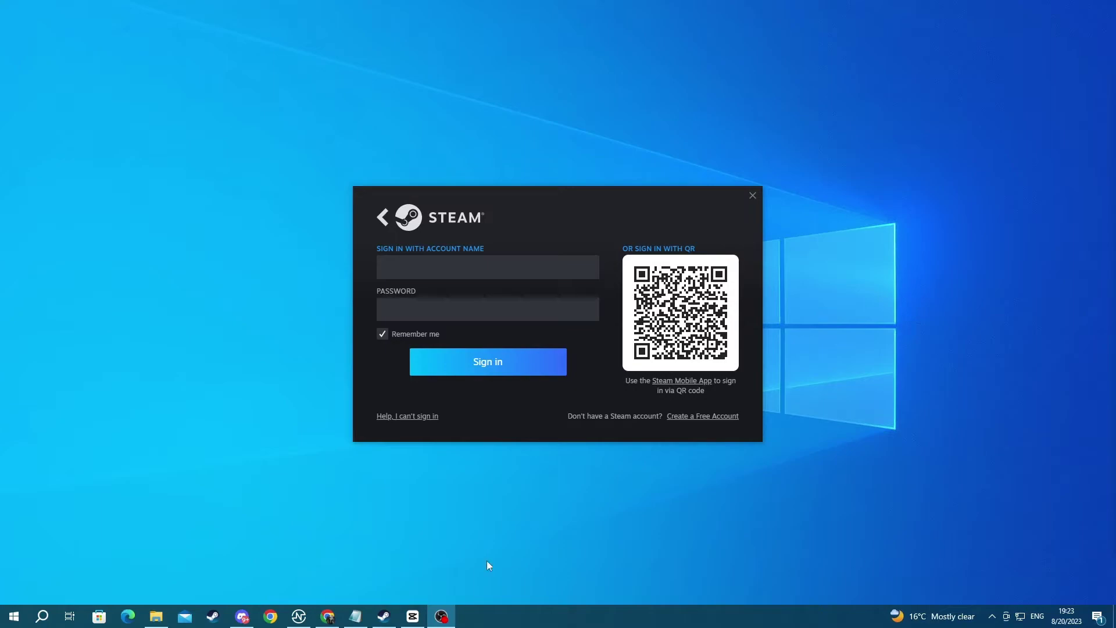
Step: Launch Task Manager from a 'task manager' search and move its window right
click(47, 618)
text(task manager)
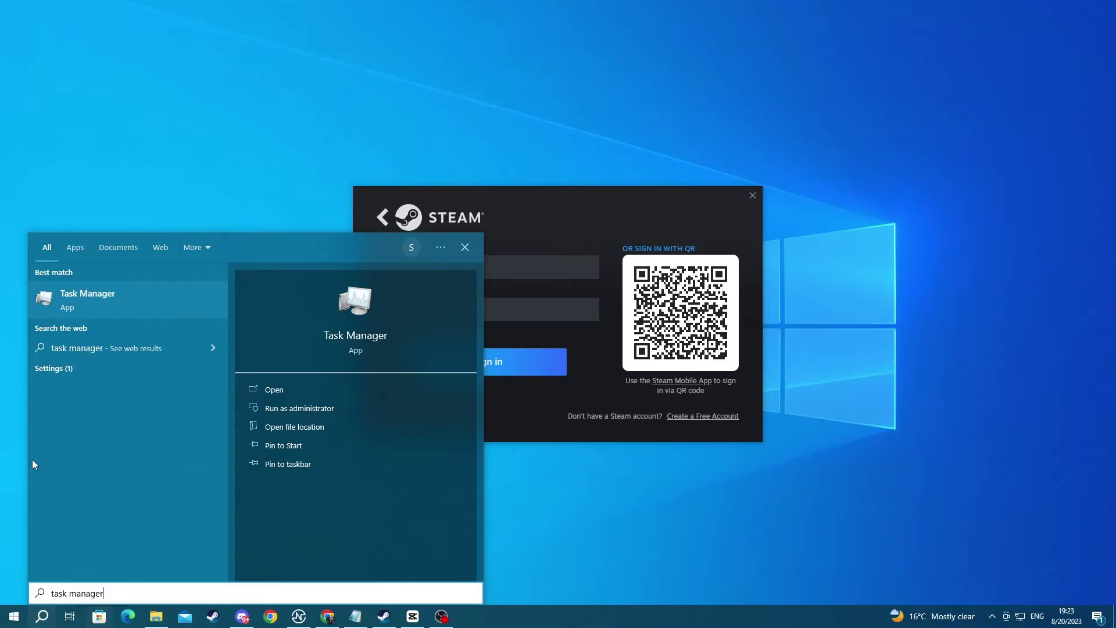
click(100, 253)
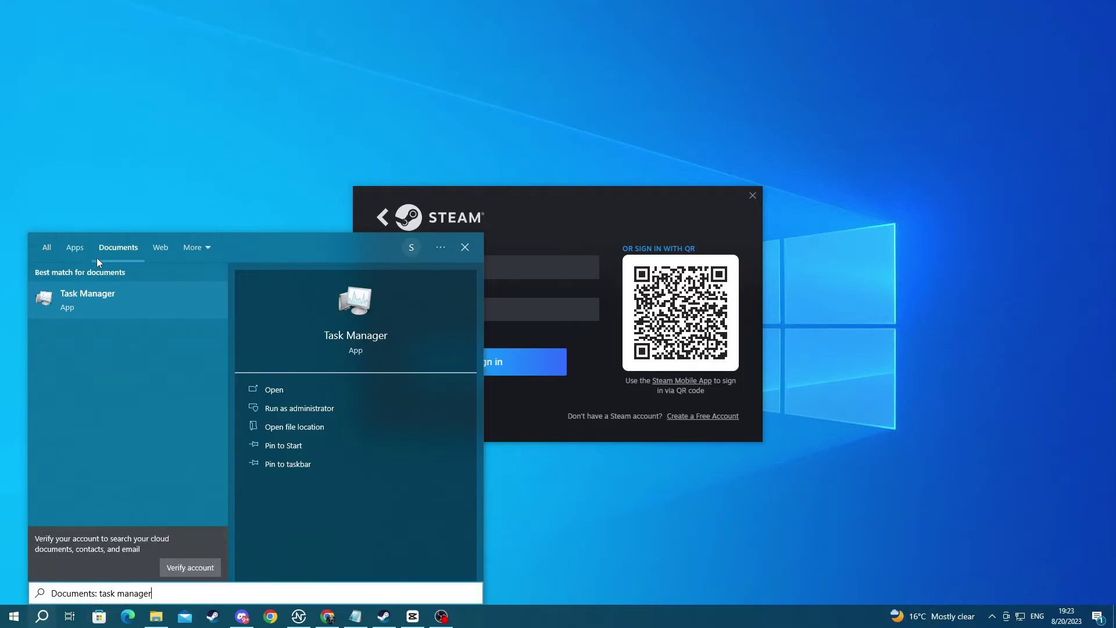
click(46, 247)
click(73, 301)
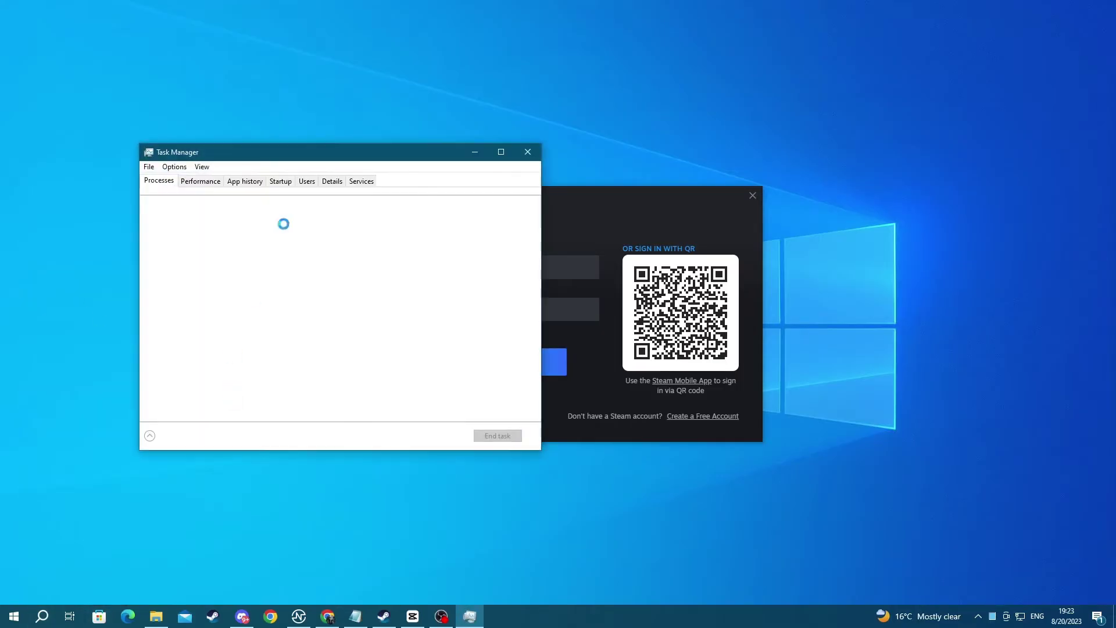
drag(332, 157, 514, 152)
Step: End the Steam Client WebHelper process and minimise Task Manager to reveal Steam sign-in
scroll(367, 330, down, 3)
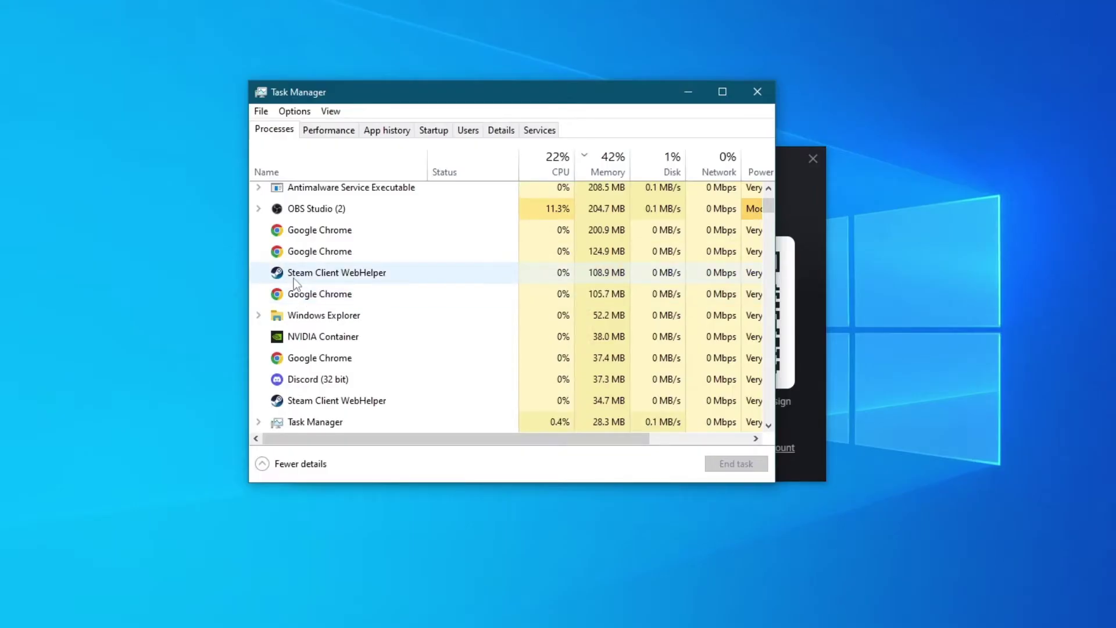
right_click(357, 290)
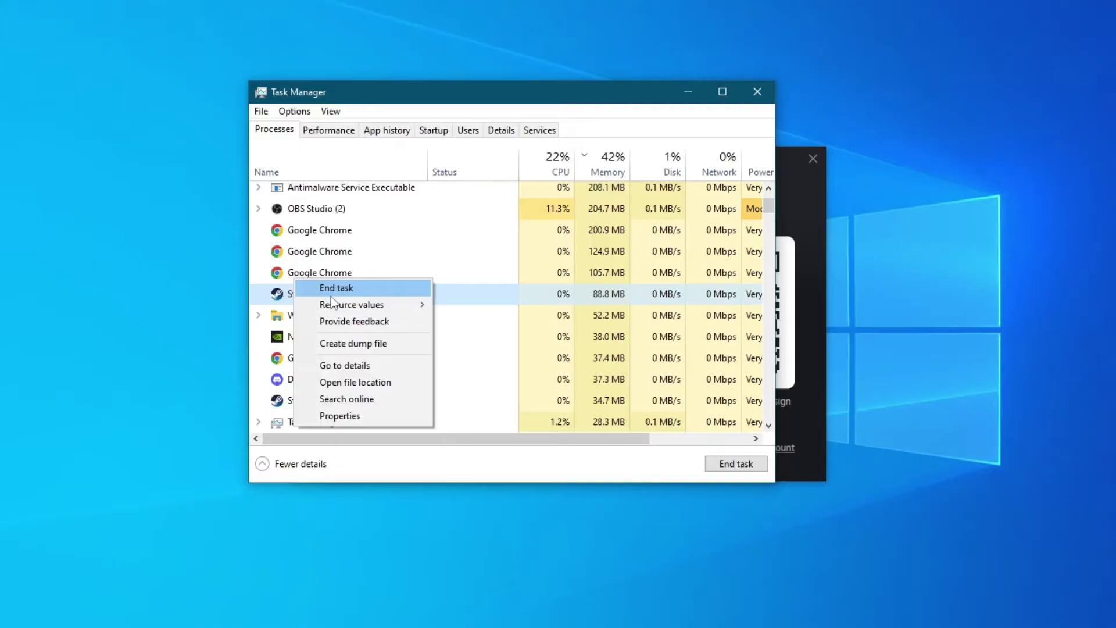
click(695, 99)
click(695, 99)
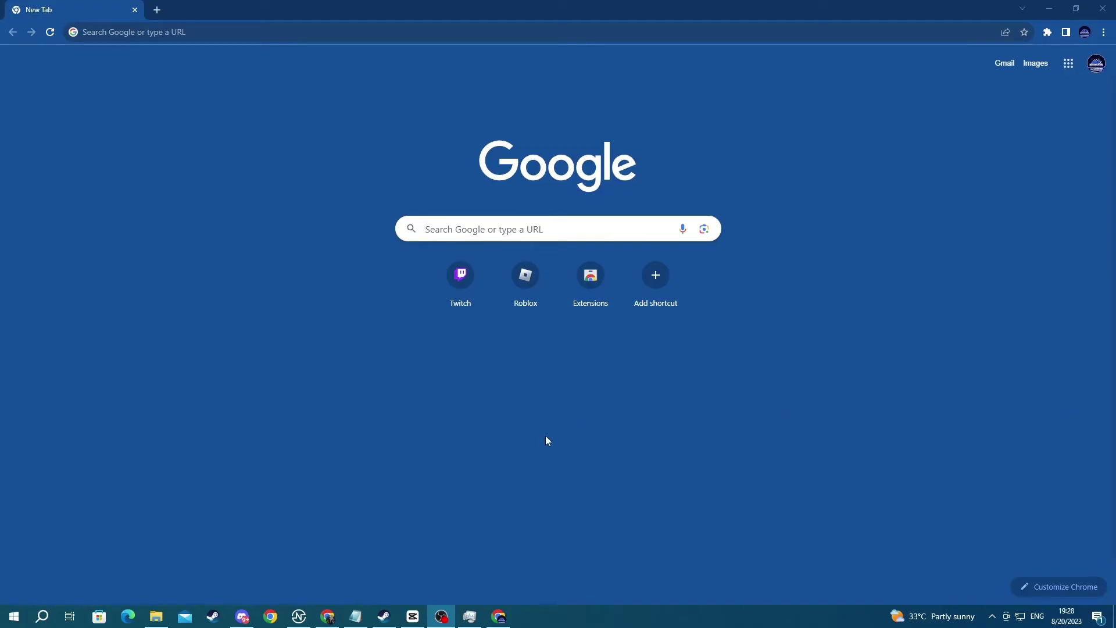
Step: Google 'steam server status' and open the steamstat.us Steam Status result
click(454, 229)
text(steam server )
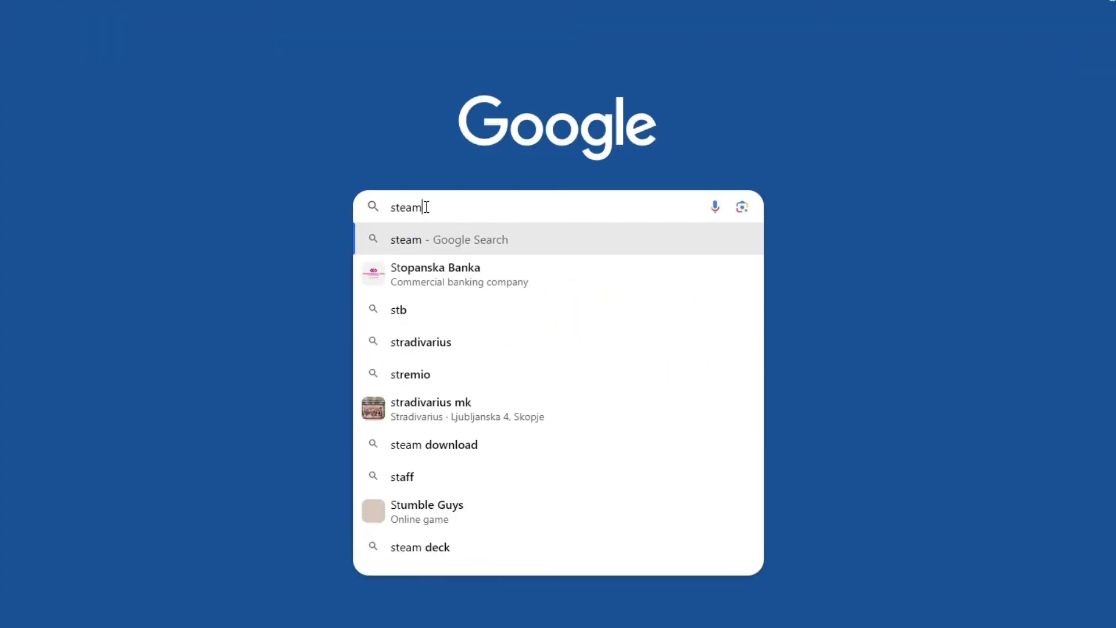
text(status)
key(Return)
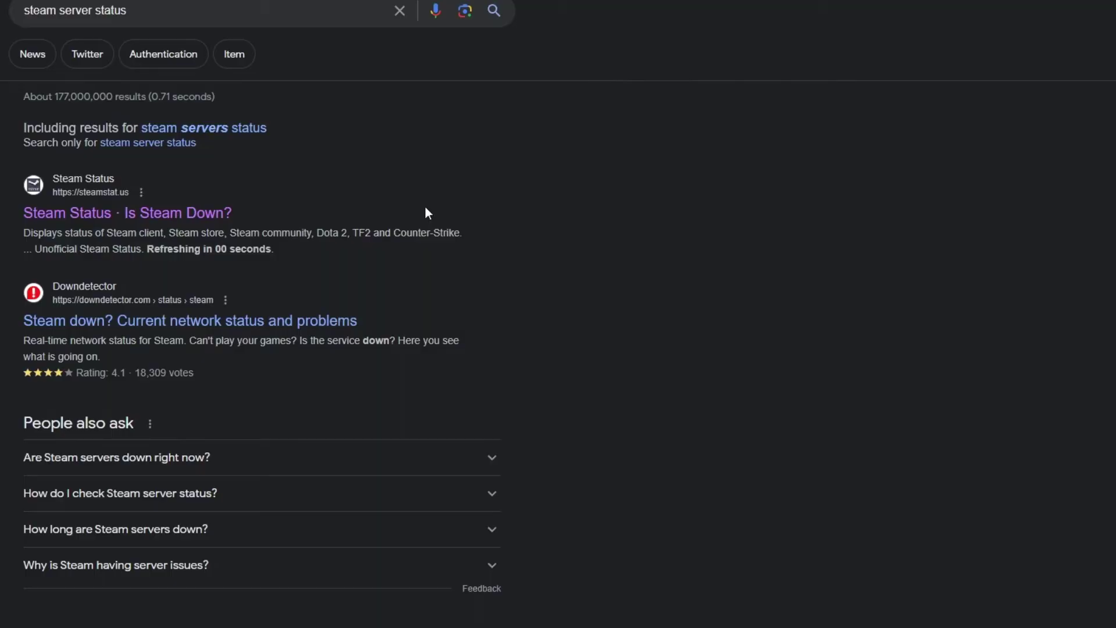
click(91, 214)
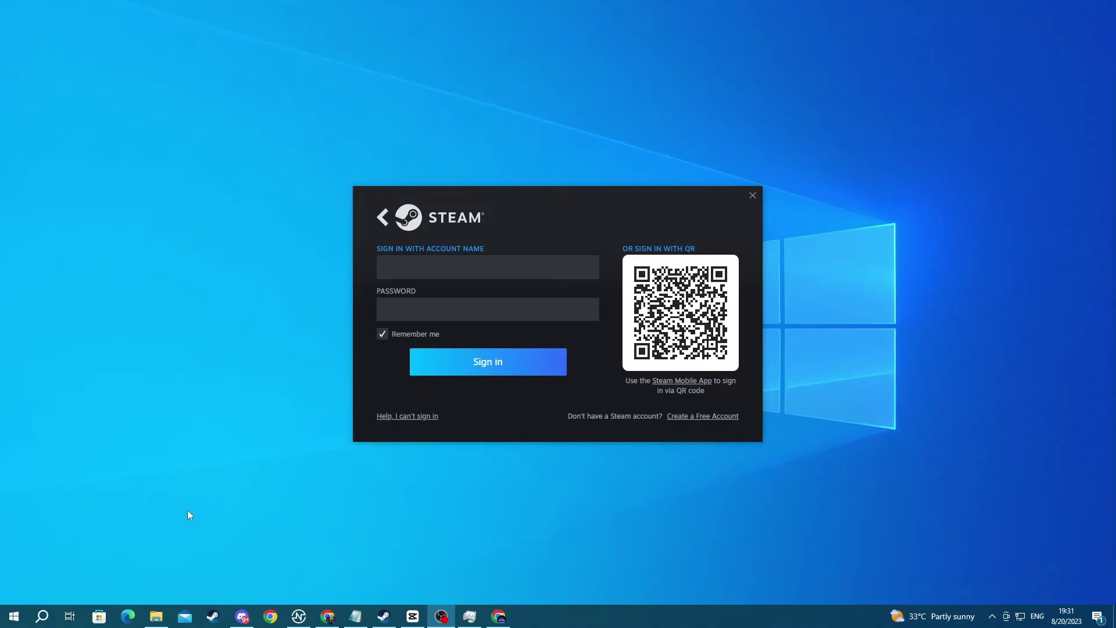
Step: Open VPN settings, view the bbbbbbbbbb VPN connection's options, then close Settings
click(41, 623)
text(vp)
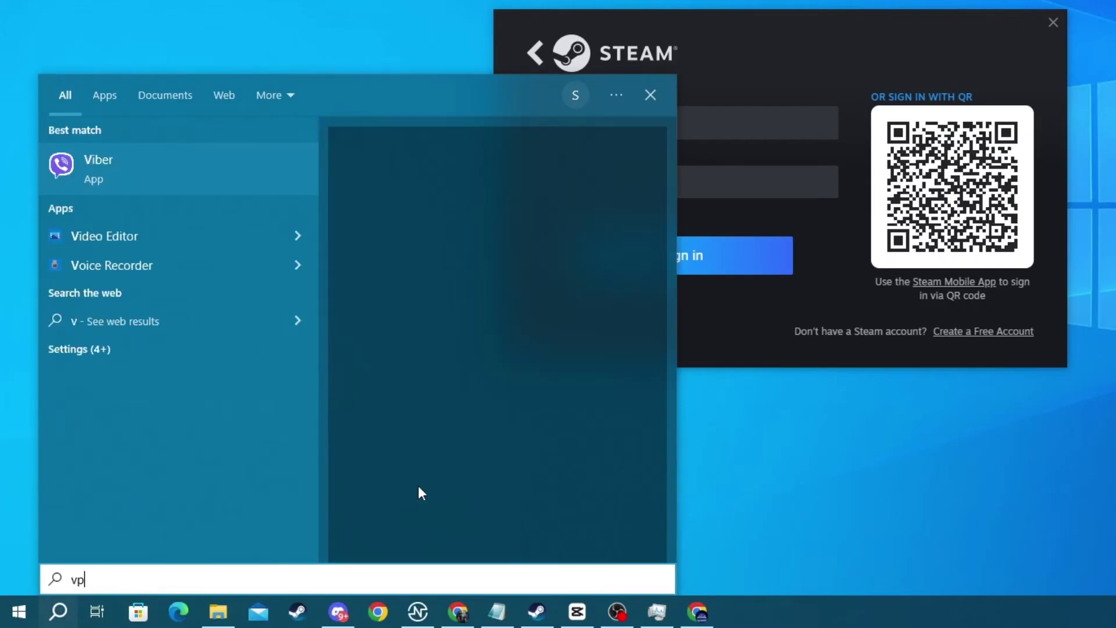
text(n settings)
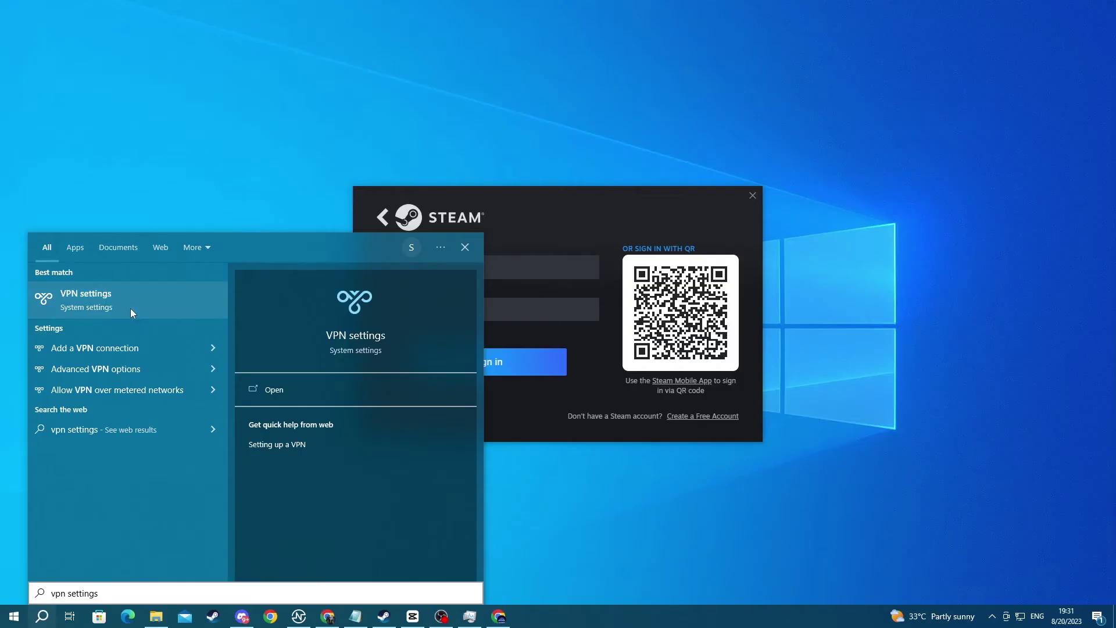
click(131, 309)
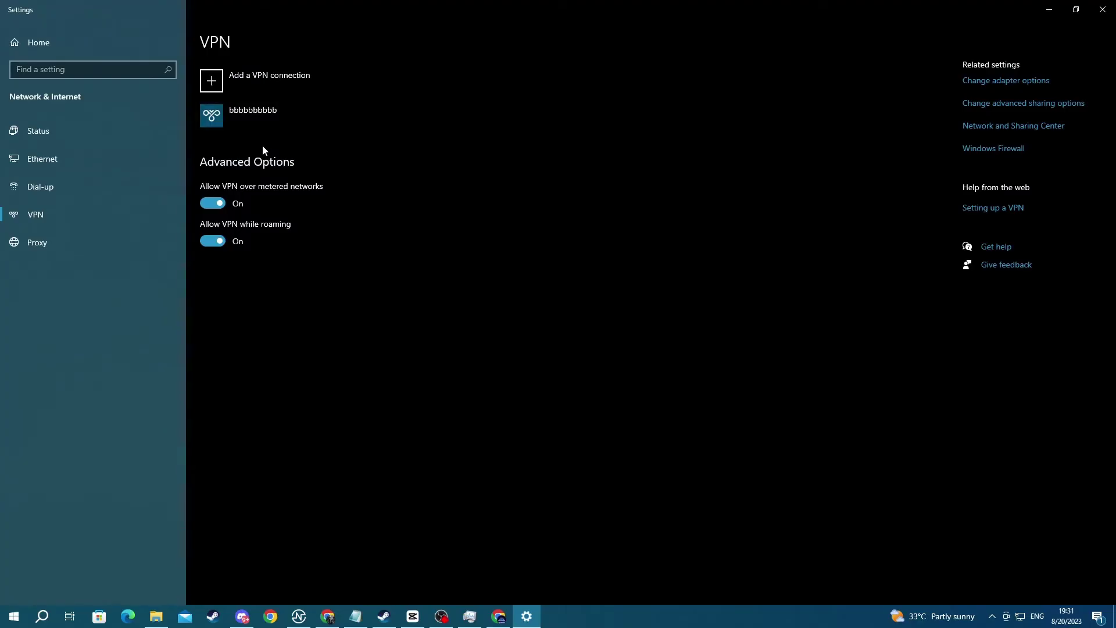
click(247, 118)
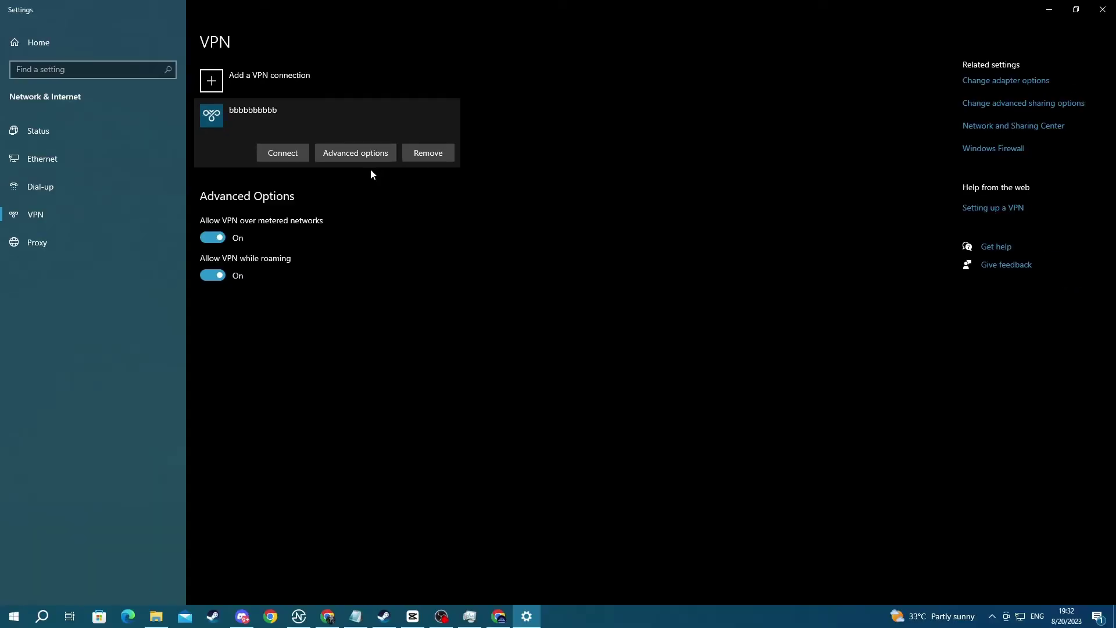
click(1101, 12)
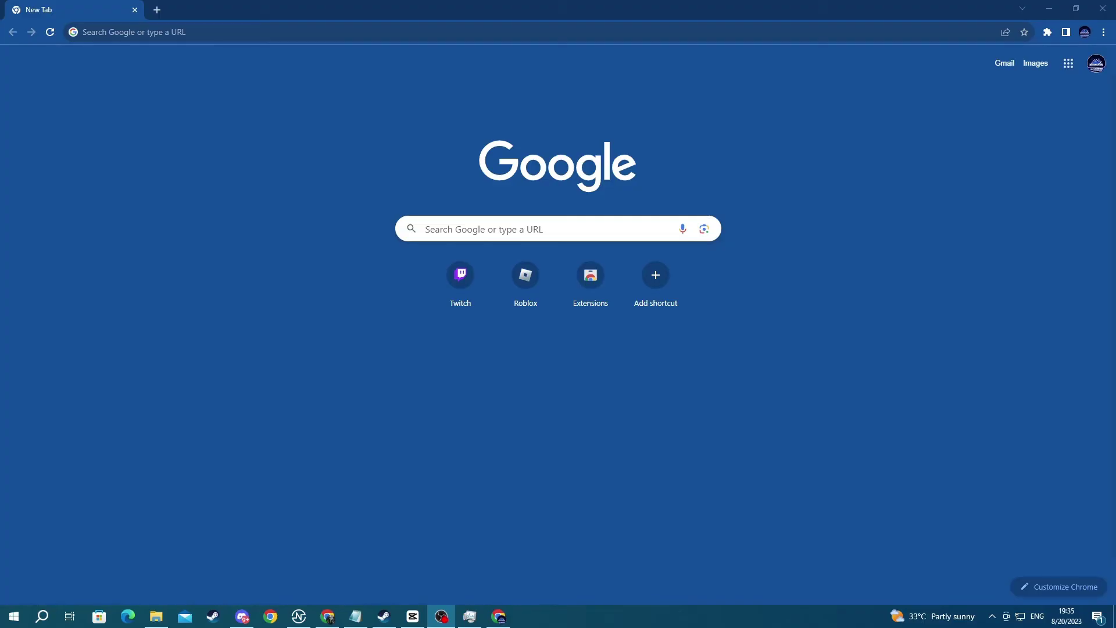
Step: Bring Chrome to the front and open Settings from its three-dot menu
click(963, 368)
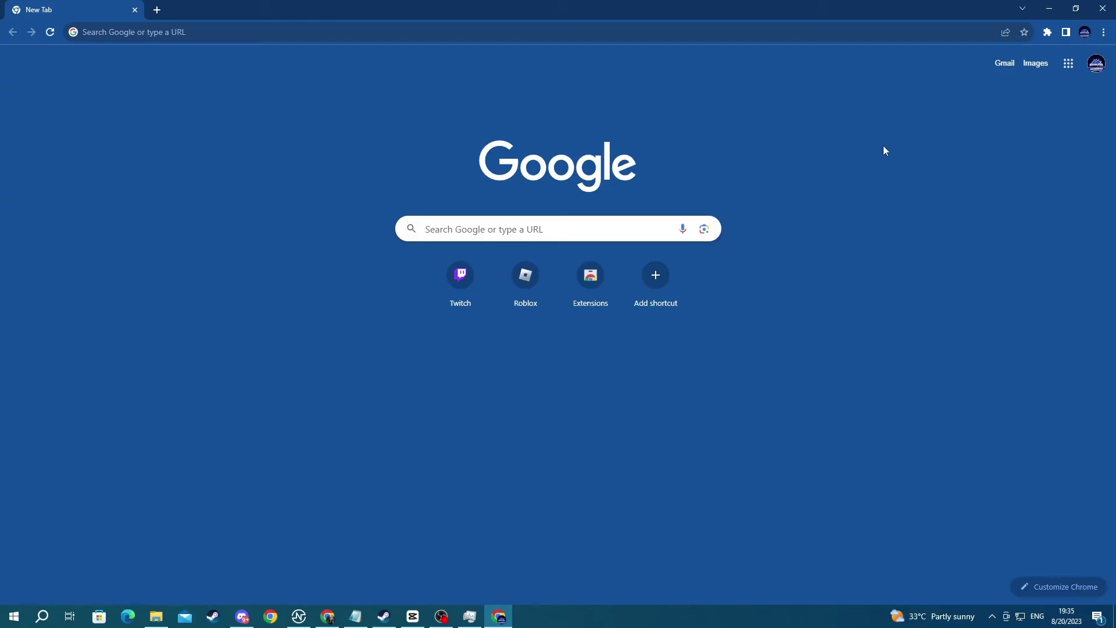
click(1103, 32)
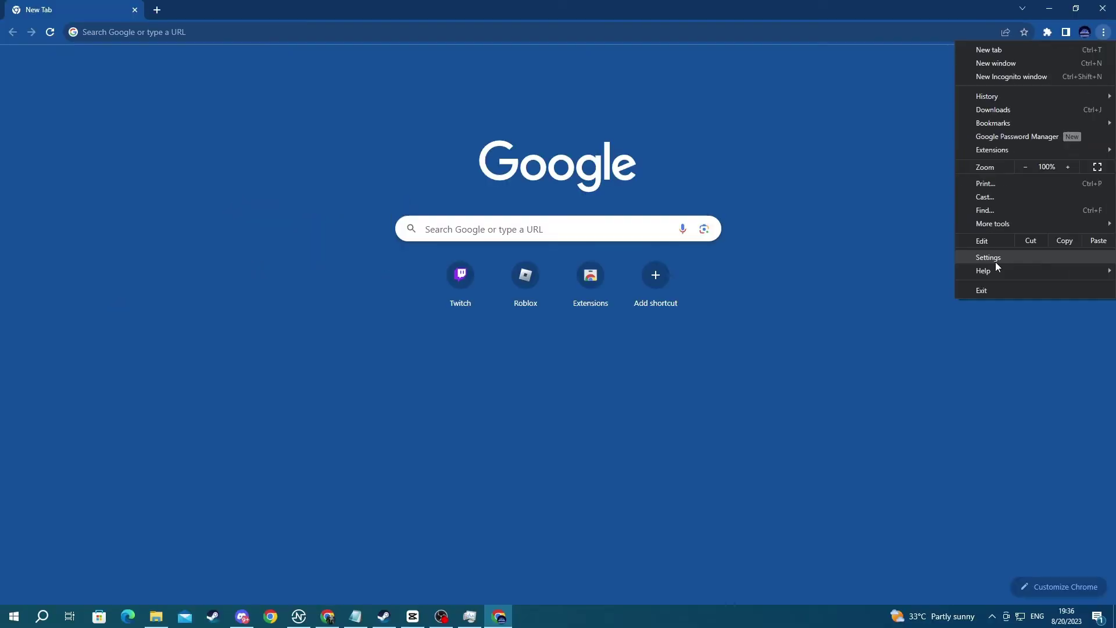
click(984, 260)
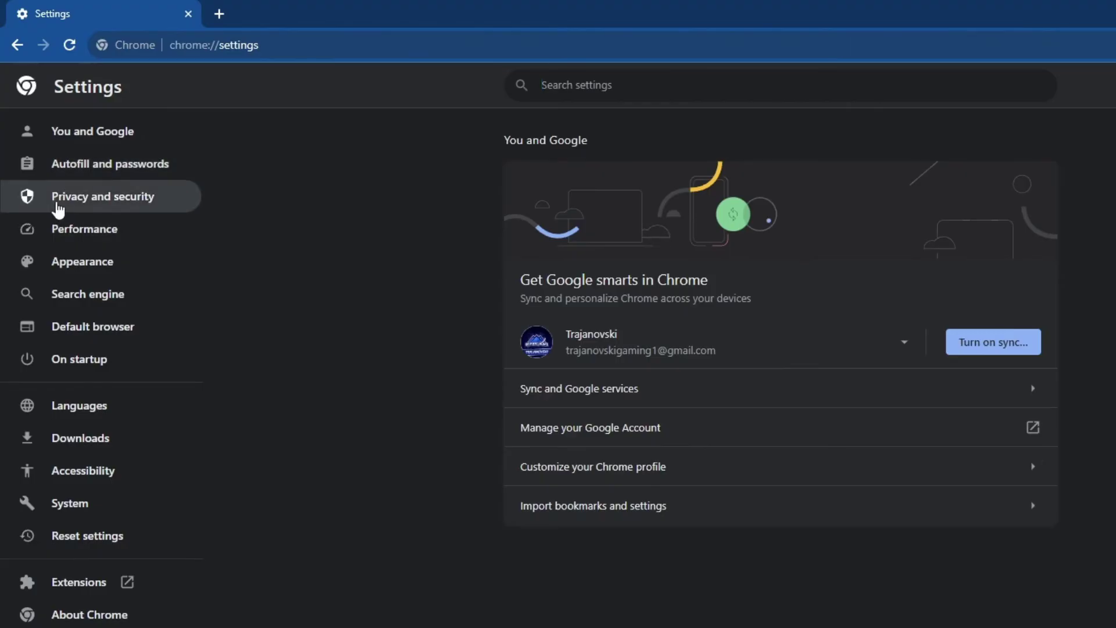
Step: Open Clear browsing data under Privacy and security with time range set to All time
click(133, 204)
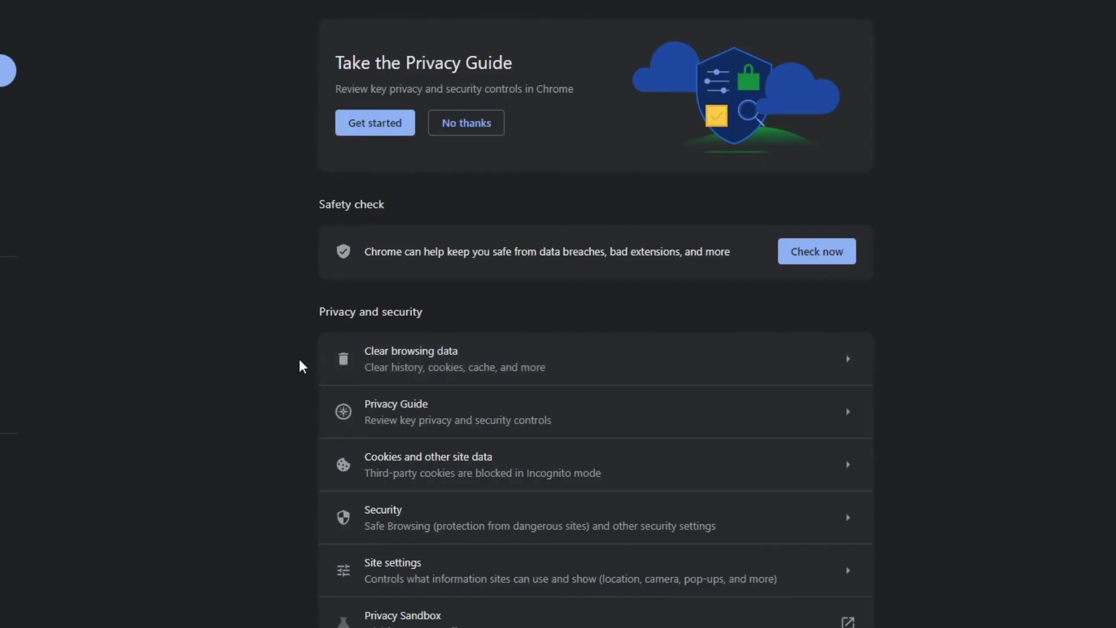
click(483, 361)
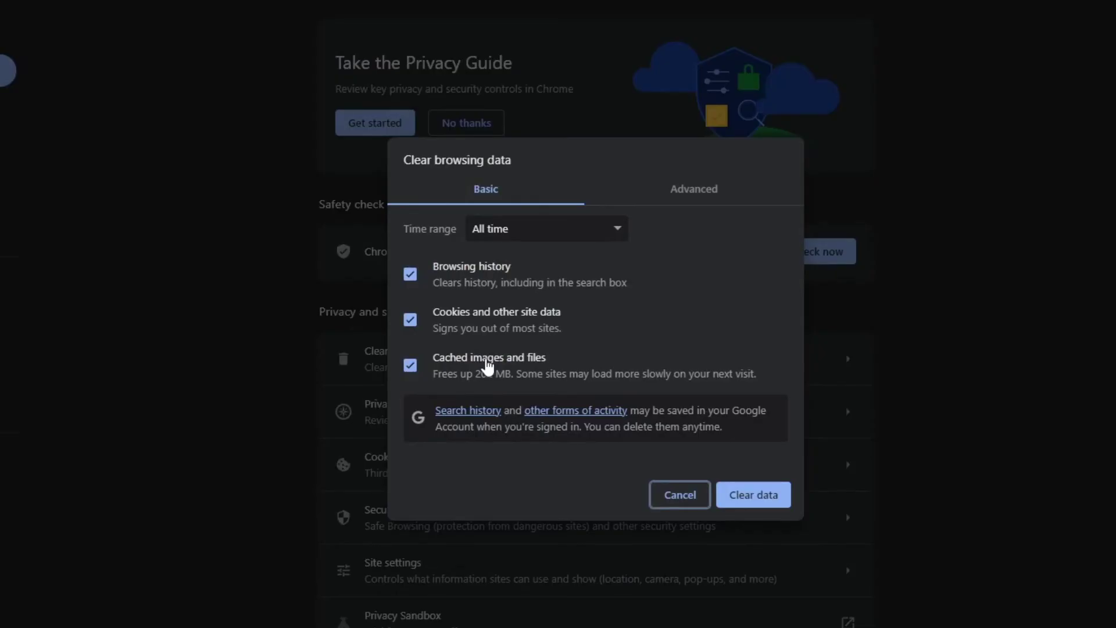
click(491, 240)
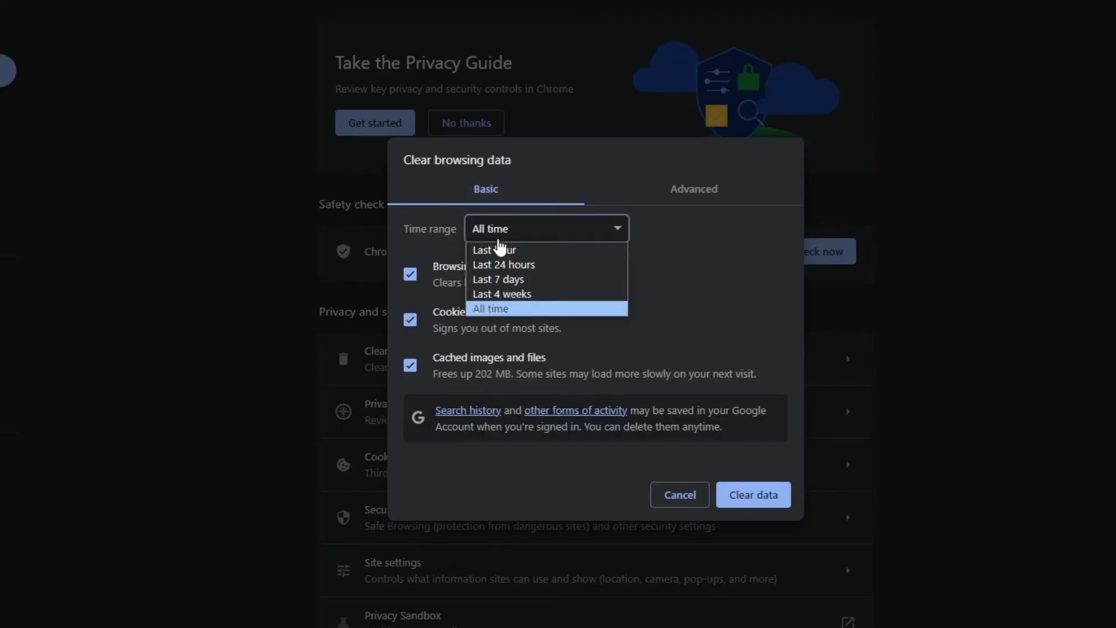
click(480, 309)
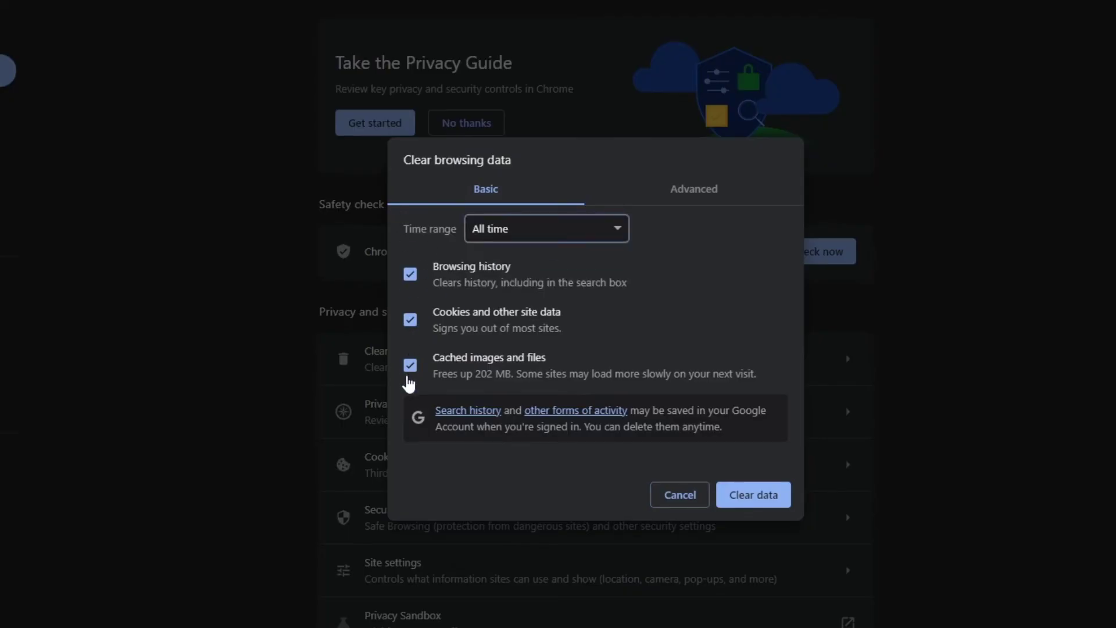